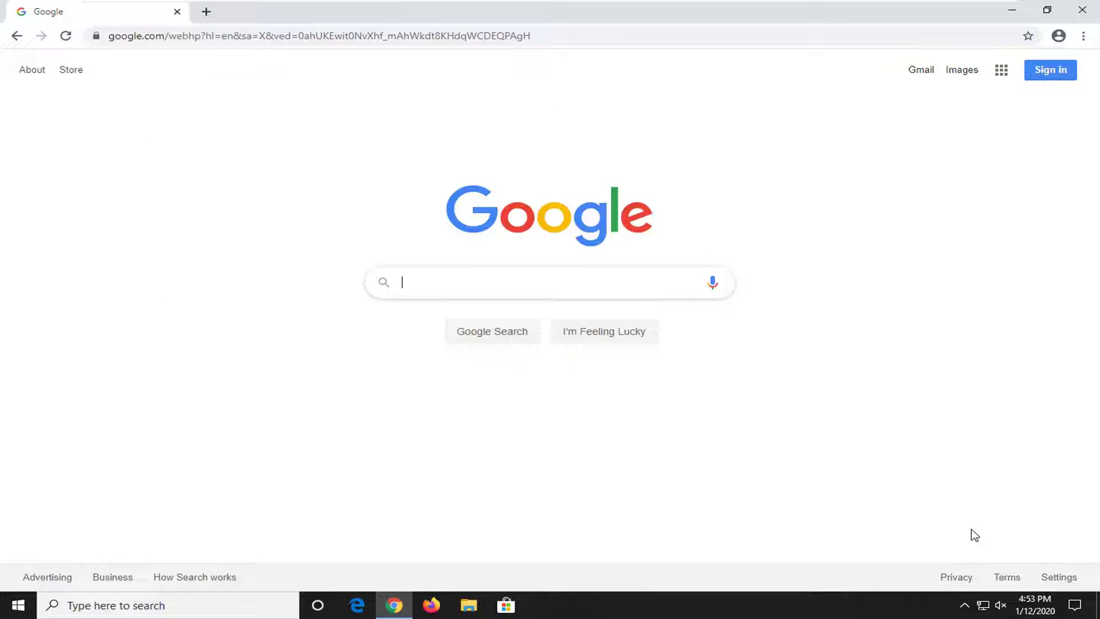
# - Reach the Search settings page via the homepage Settings menu
pyautogui.click(1062, 576)
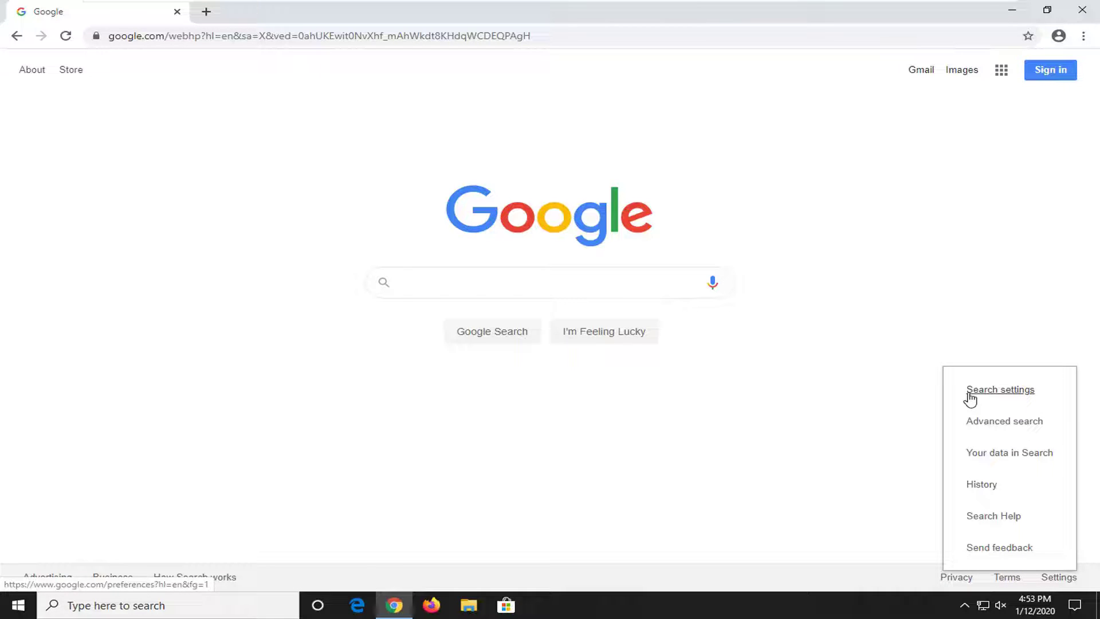
pyautogui.click(1001, 389)
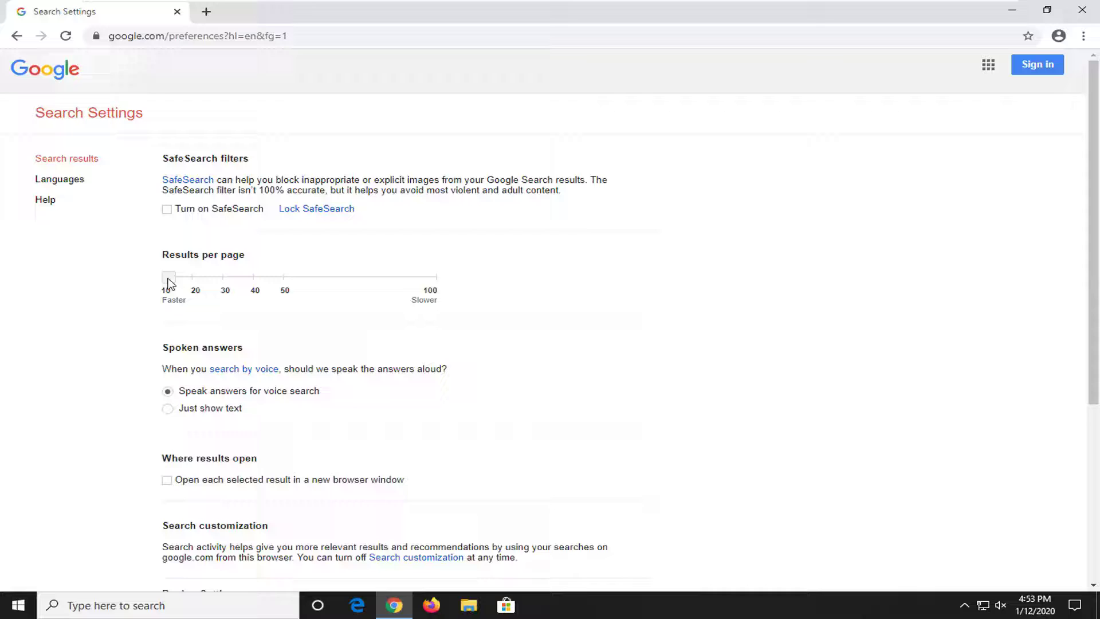
pyautogui.moveTo(169, 280); pyautogui.dragTo(430, 278)
pyautogui.click(391, 280)
pyautogui.click(284, 280)
pyautogui.moveTo(256, 278); pyautogui.dragTo(196, 279)
pyautogui.moveTo(168, 280); pyautogui.dragTo(430, 279)
pyautogui.click(166, 280)
pyautogui.click(431, 280)
pyautogui.click(166, 279)
pyautogui.moveTo(200, 279)
pyautogui.mouseDown()
pyautogui.moveTo(284, 280)
pyautogui.moveTo(86, 283)
pyautogui.mouseUp()
pyautogui.scroll(-3, 531, 286)
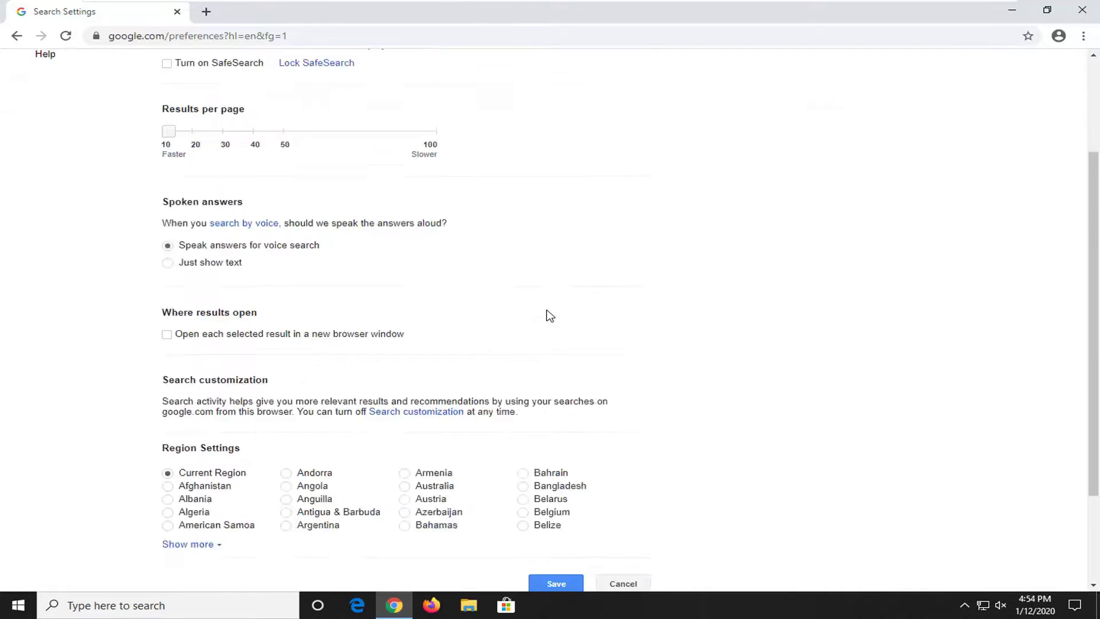
pyautogui.scroll(-3, 530, 310)
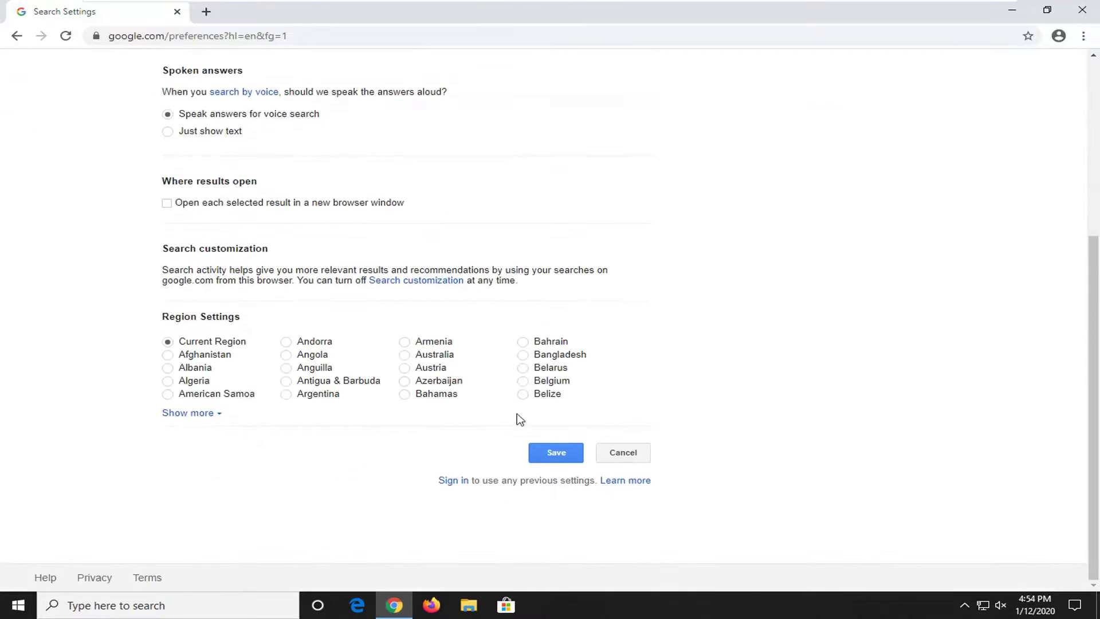
# - Save the preferences at 10 results per page and confirm the saved notice to return home
pyautogui.click(544, 457)
pyautogui.moveTo(171, 281)
pyautogui.mouseDown()
pyautogui.moveTo(213, 283)
pyautogui.moveTo(166, 281)
pyautogui.mouseUp()
pyautogui.scroll(-3, 645, 386)
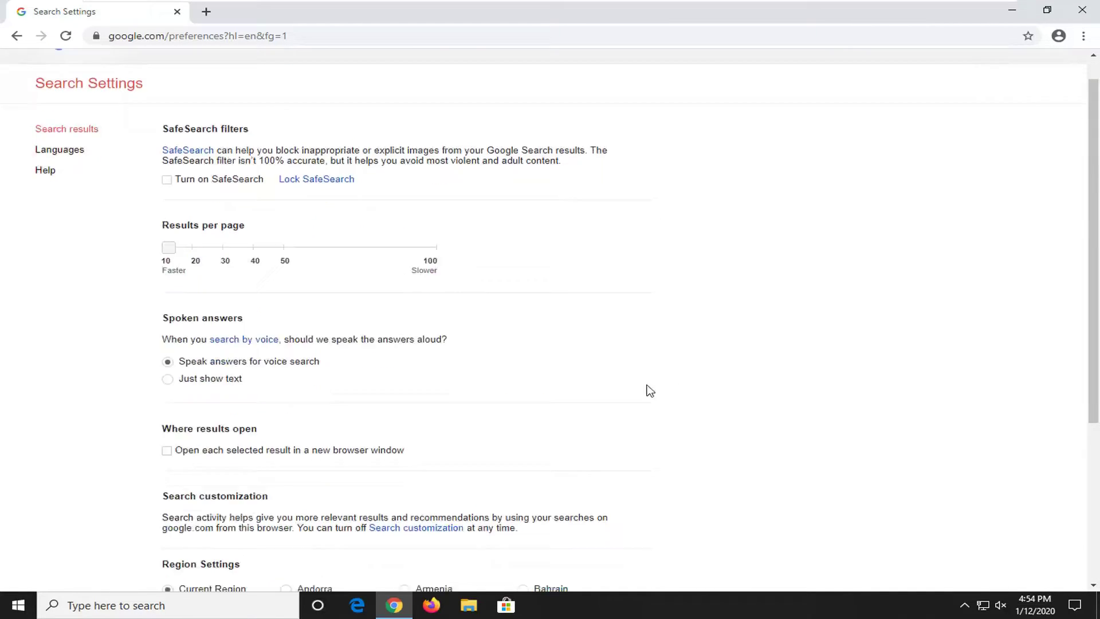
pyautogui.scroll(-5, 645, 387)
pyautogui.click(571, 454)
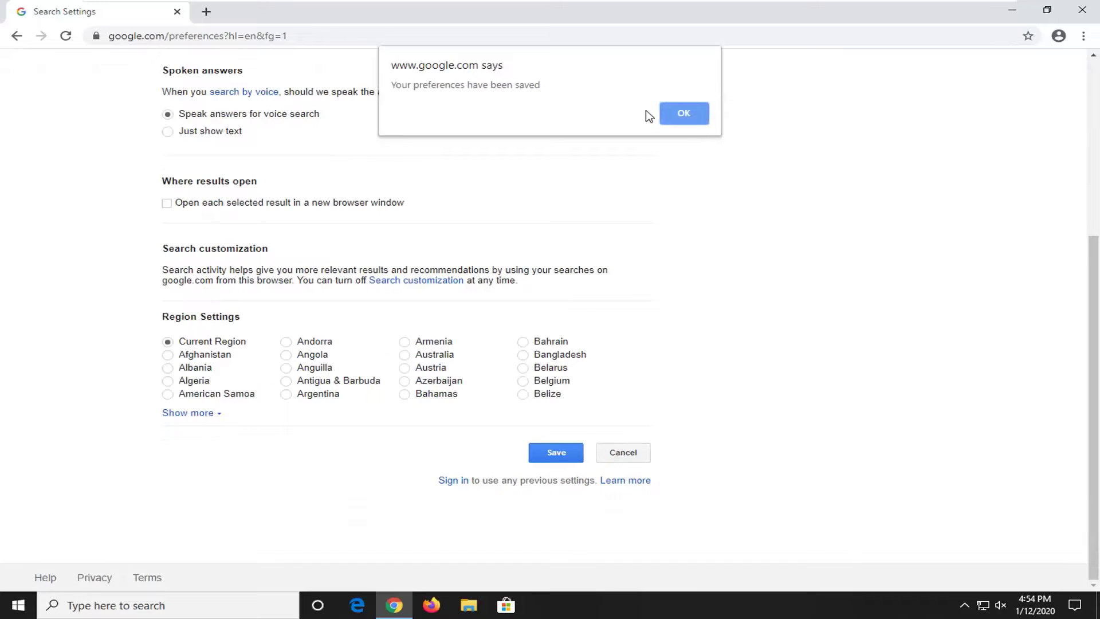
pyautogui.click(684, 113)
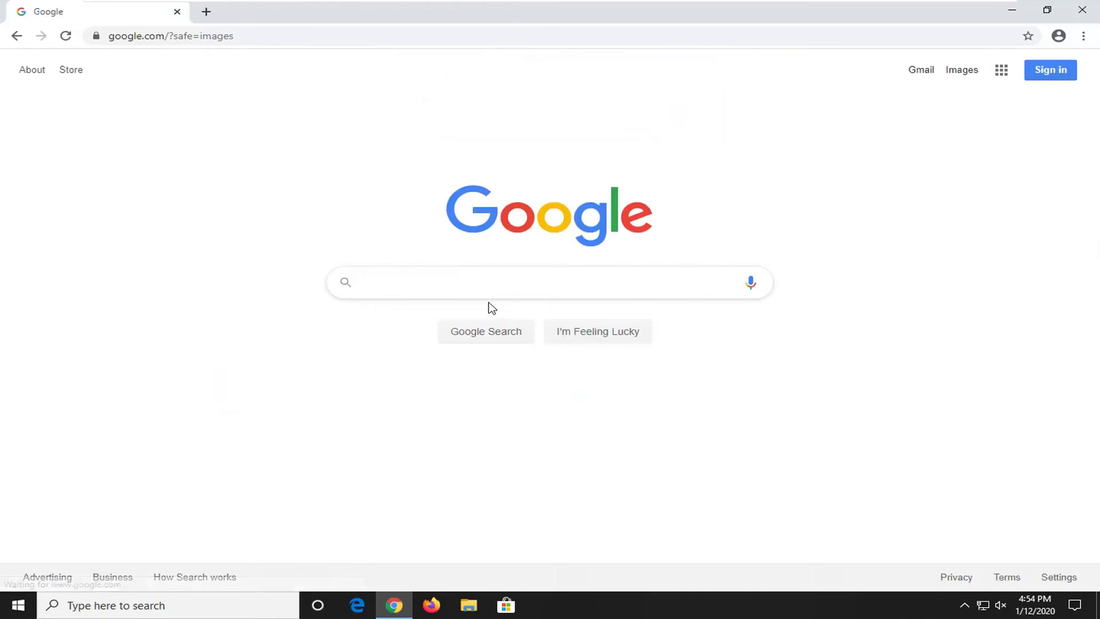